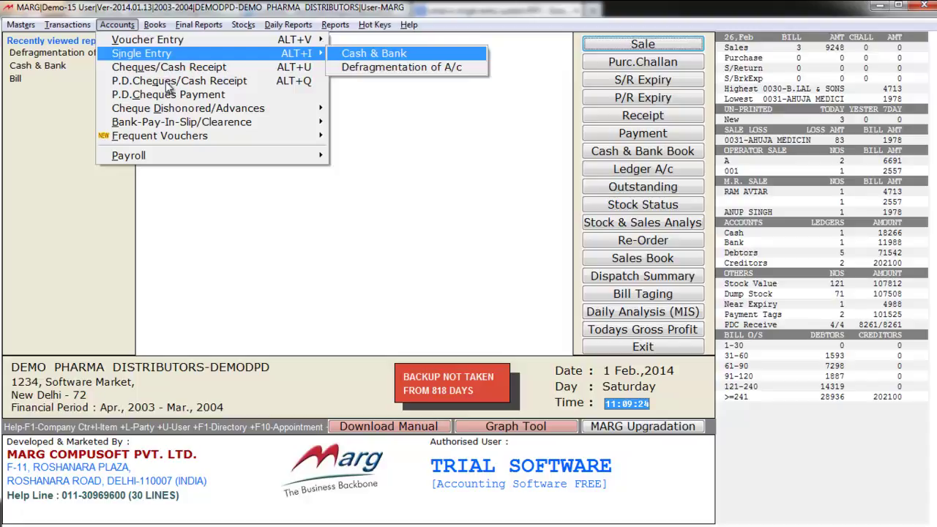
- Open the Cash & Bank single entry for the BANK OF BARODA ledger, limited to the selected blank area
key("Return")
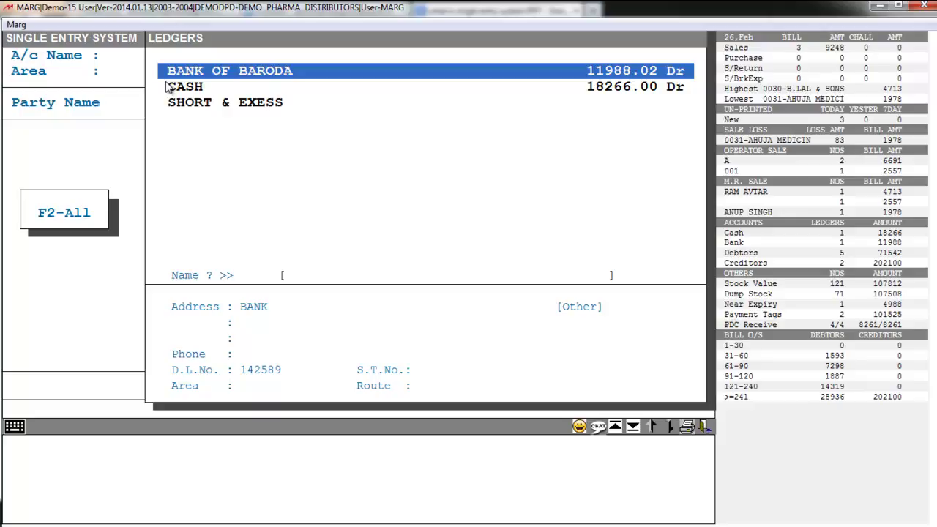
key("Return")
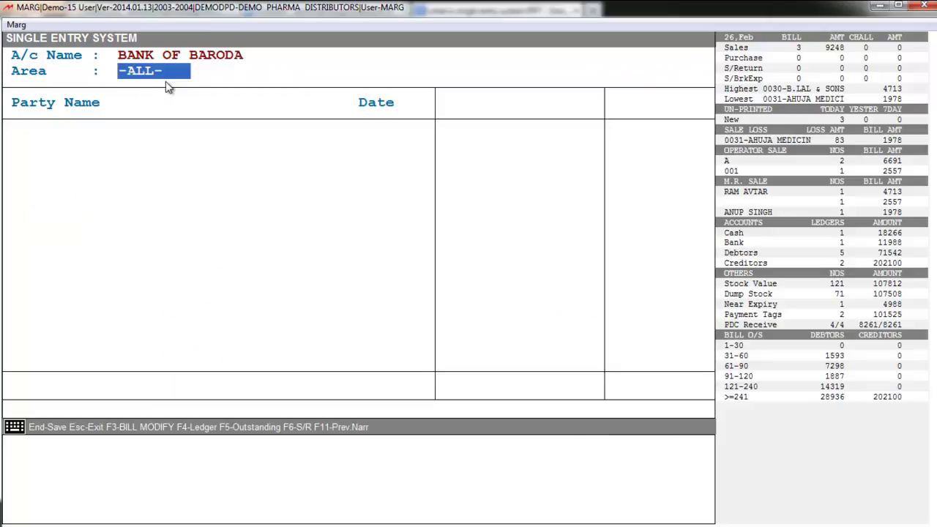
key("space")
key("Return")
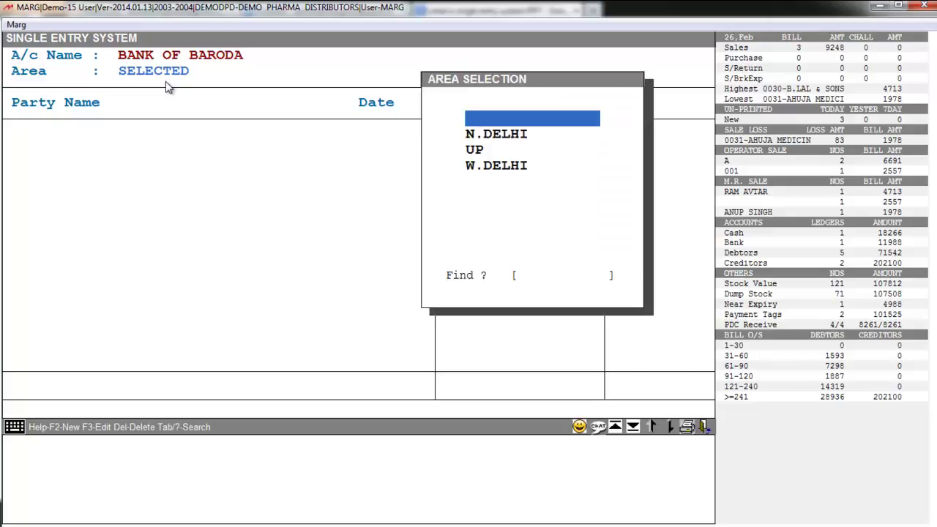
key("Down")
key("Down")
key("Down")
key("Up")
key("Up")
key("Up")
key("Return")
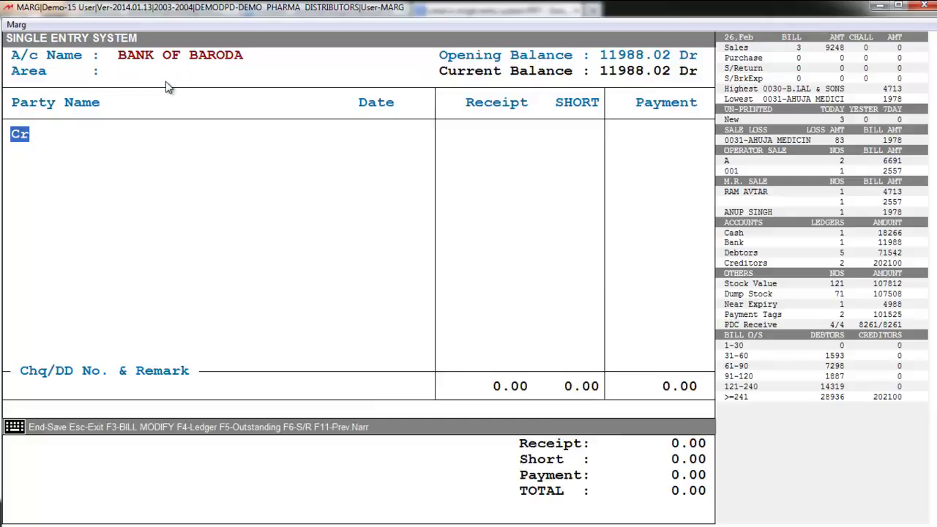
- Start a credit line for AHUJA MEDICINE CENTRE dated 31-03-2004
key("Return")
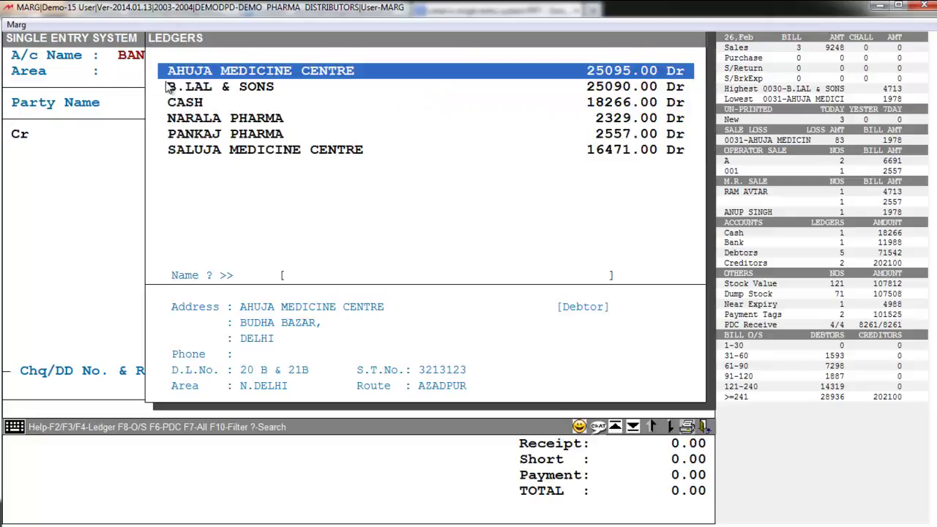
key("Down")
key("Down")
key("Down")
key("Up")
key("Up")
key("Up")
key("Return")
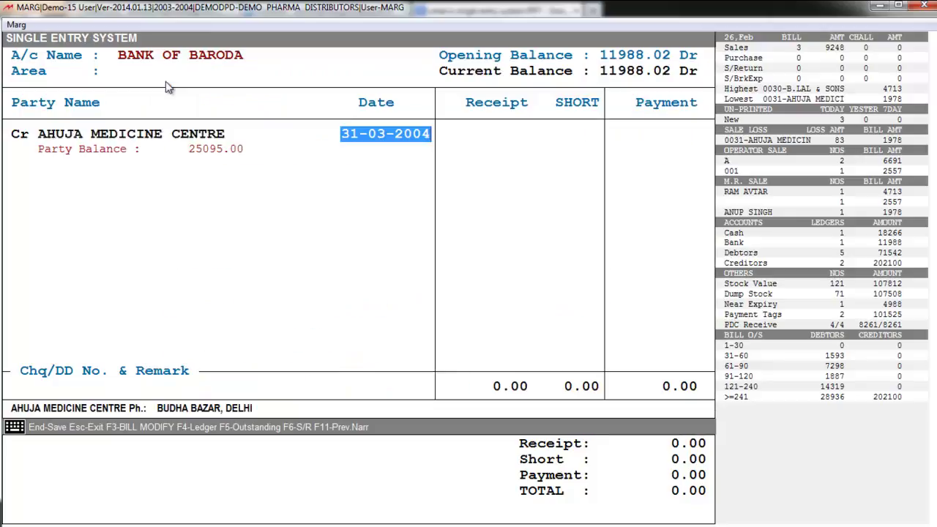
key("Return")
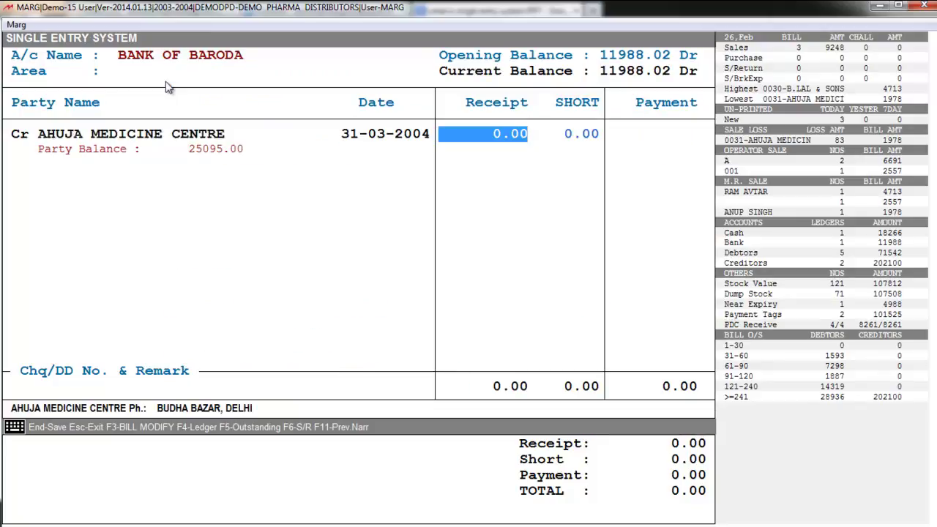
- Enter a receipt of 1000 and a short amount of 20 for AHUJA MEDICINE CENTRE, posted to the SHORT & EXESS ledger
type("1000      .")
key("Return")
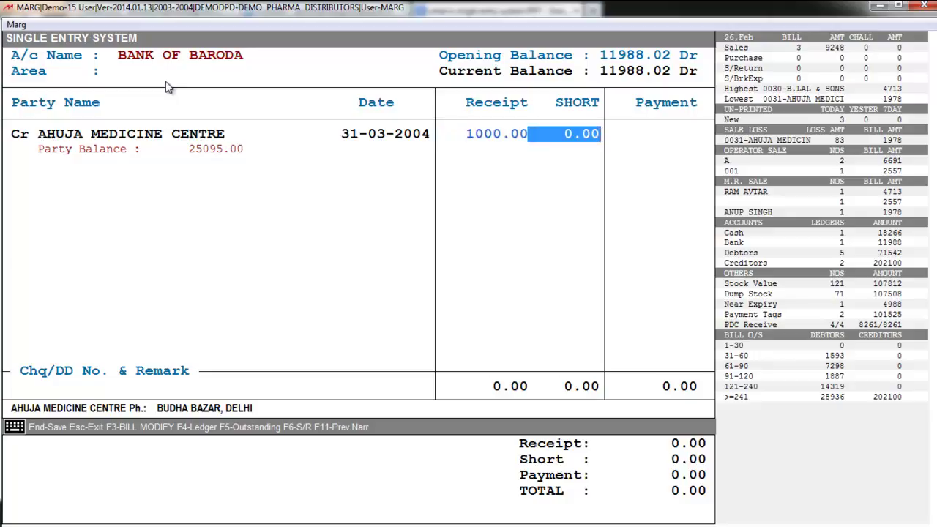
type("20")
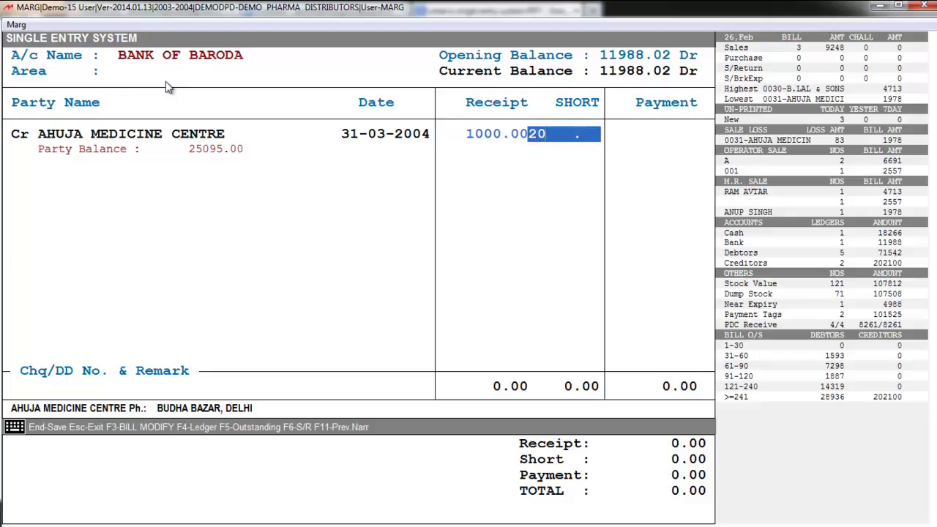
key("Return")
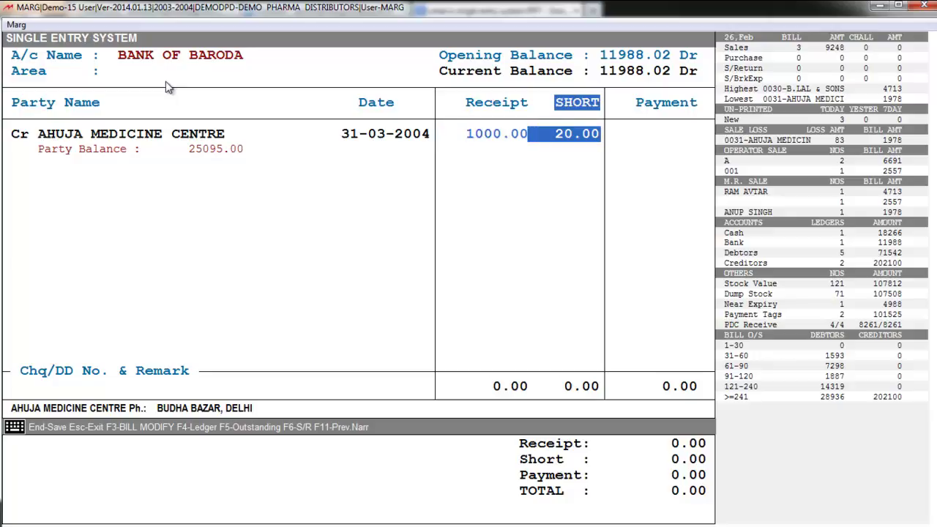
key("Return")
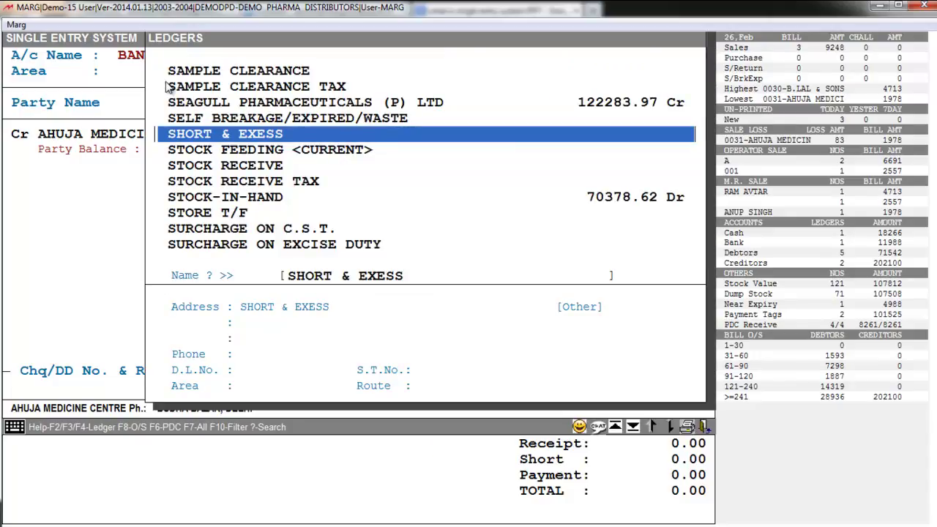
key("Return")
- Adjust the AHUJA MEDICINE CENTRE receipt against pending invoice 0012 and record cheque number 1231
key("Return")
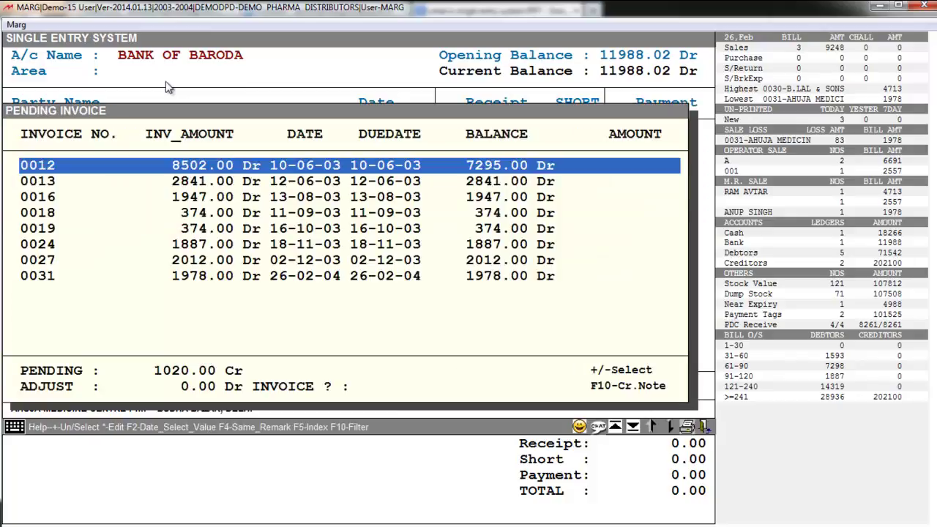
key("Return")
key("Return")
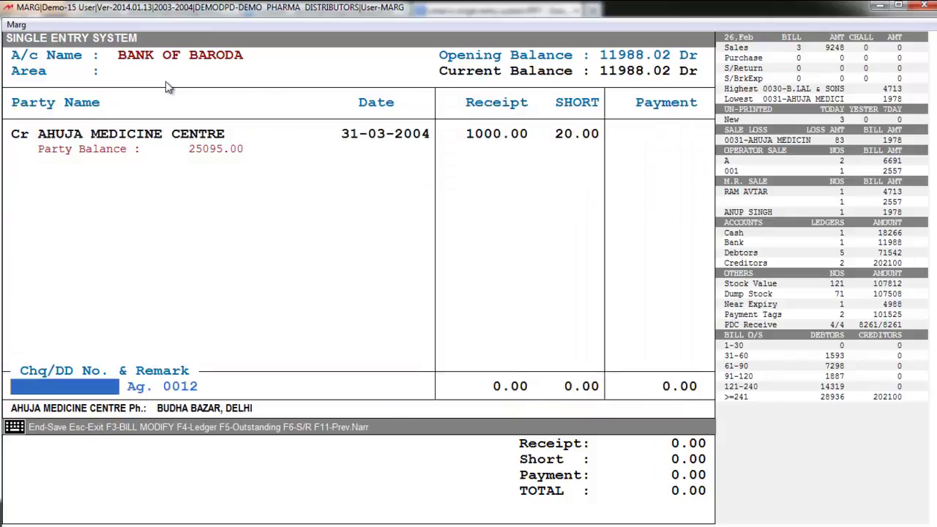
type("1231")
key("Return")
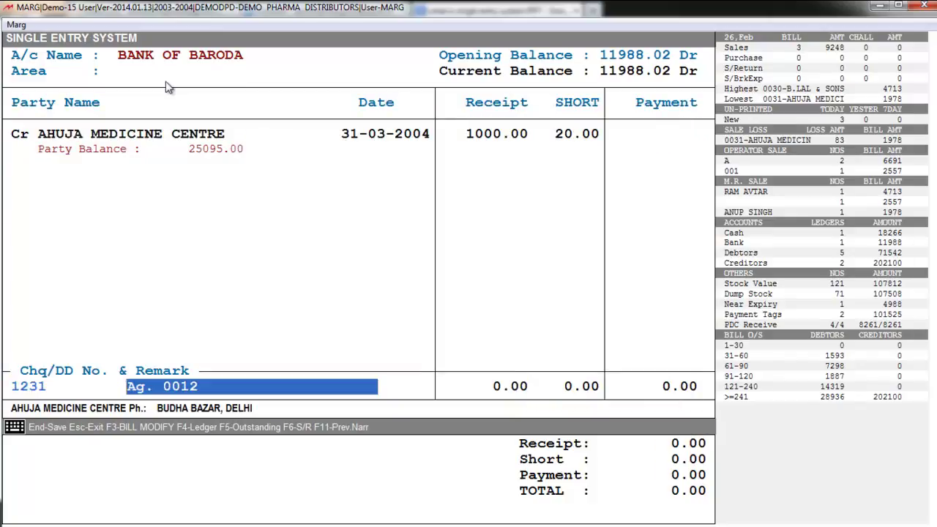
key("Return")
- Add a credit line for B.LAL & SONS dated 31-03-2004 with a receipt of 500 and no short amount
key("Return")
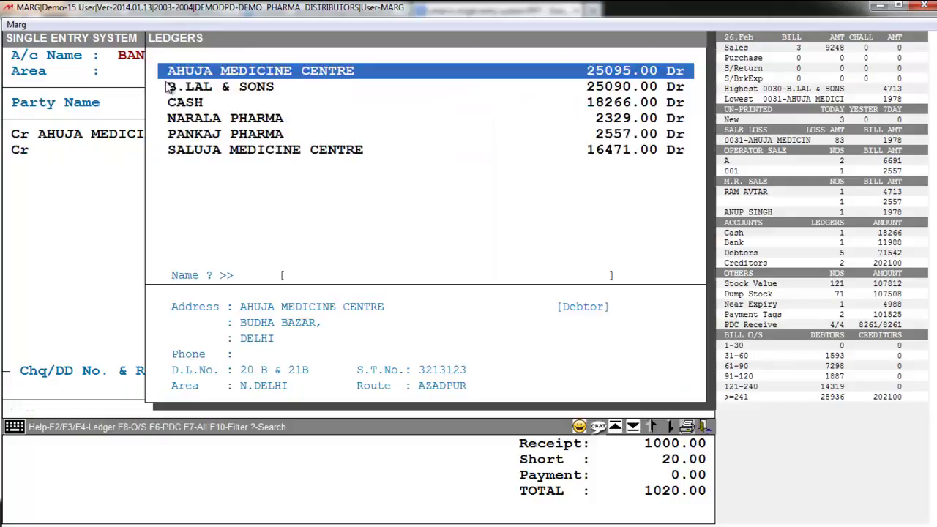
double_click(168, 86)
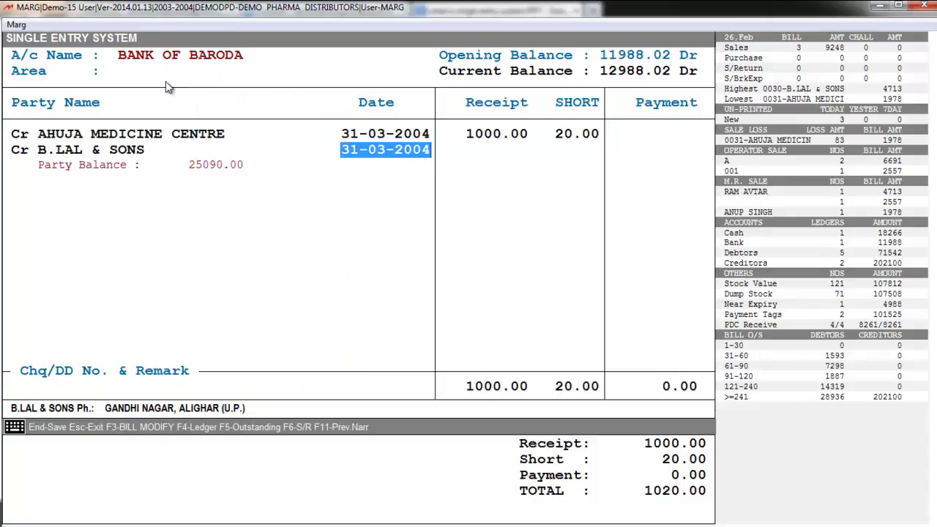
key("Return")
type("500")
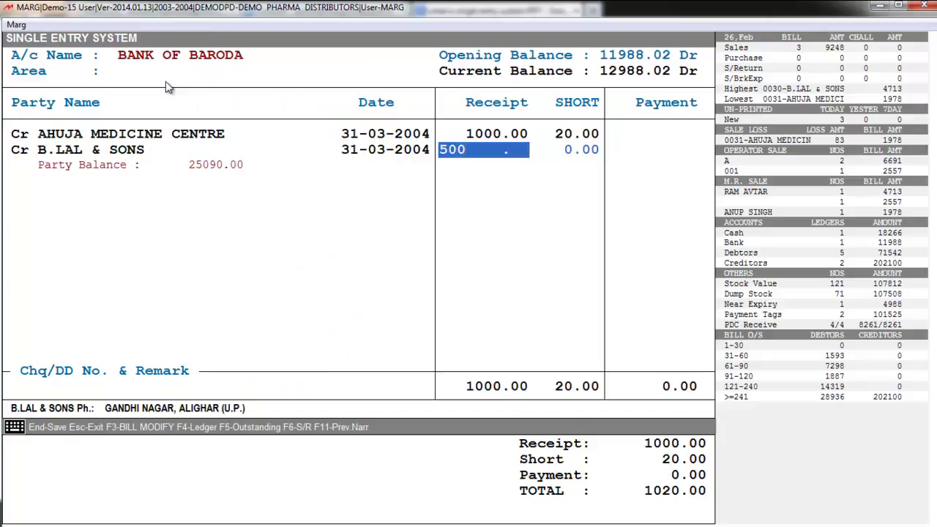
key("Return")
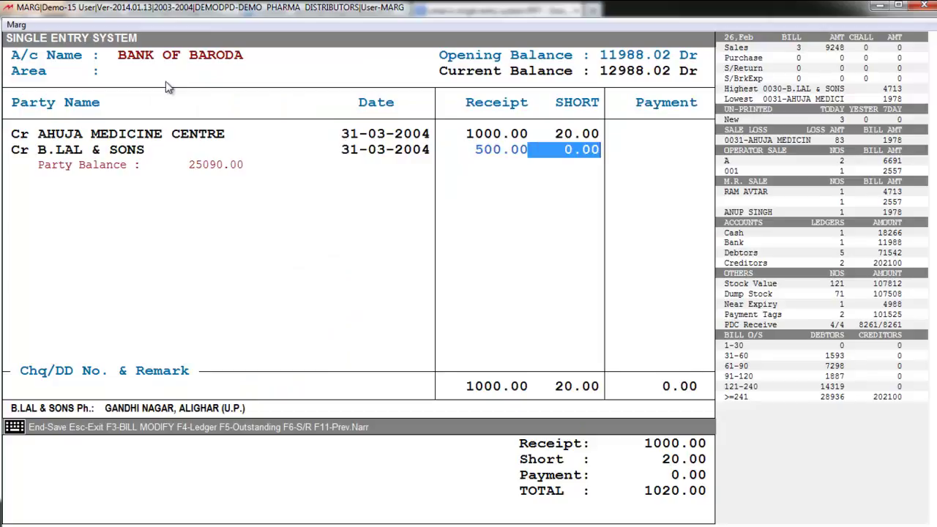
key("Return")
- Adjust the 500 receipt from B.LAL & SONS against pending invoice 0028, leaving the cheque number blank
key("Return")
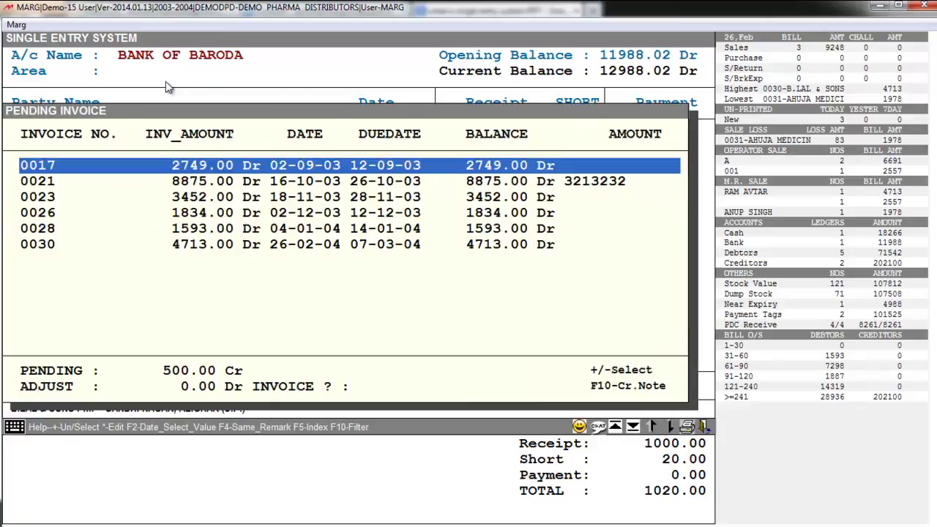
key("Down")
key("Down")
key("Down")
key("Down")
key("Return")
key("Return")
key("Return")
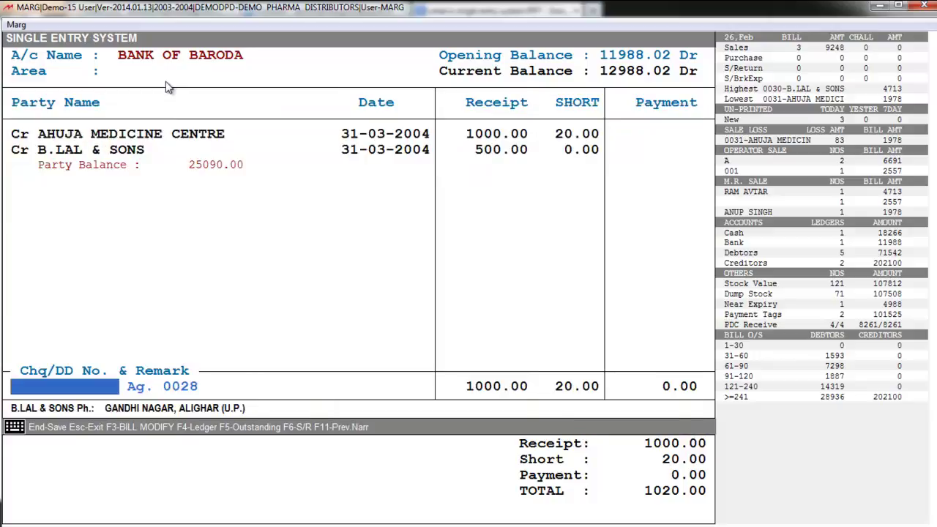
key("Return")
- Add a second credit line for B.LAL & SONS dated 31-03-2004 with a receipt of 1080
key("Return")
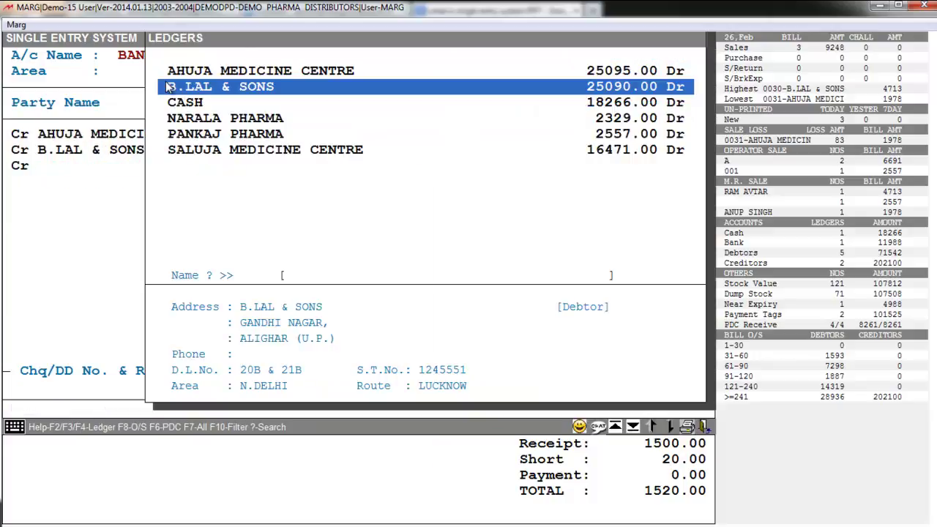
key("Return")
key("Return")
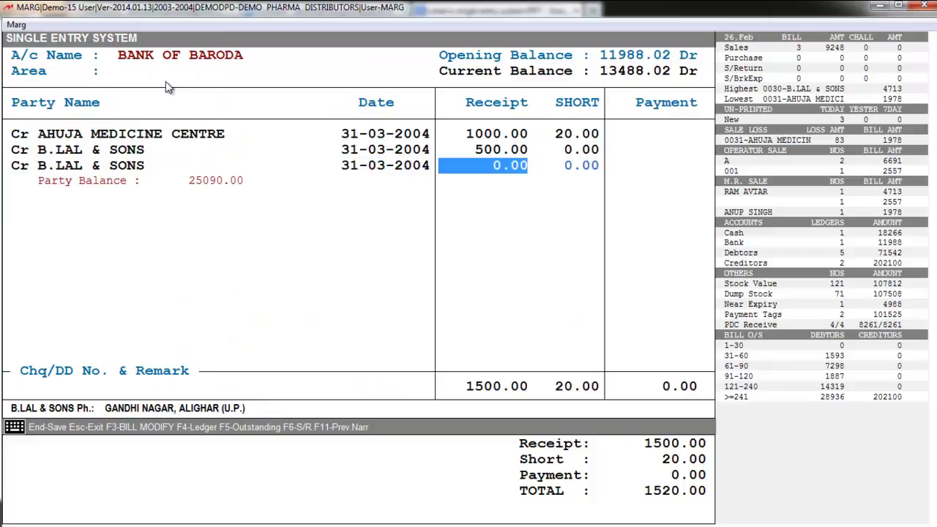
type("1")
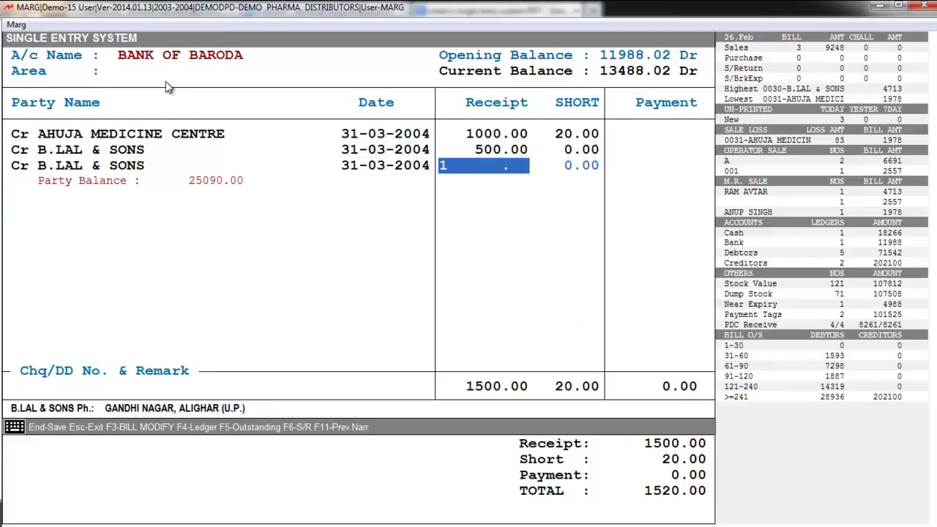
type("080")
key("Return")
- Adjust the 1080 receipt against one of the pending invoices of B.LAL & SONS, leaving the cheque number blank
key("Return")
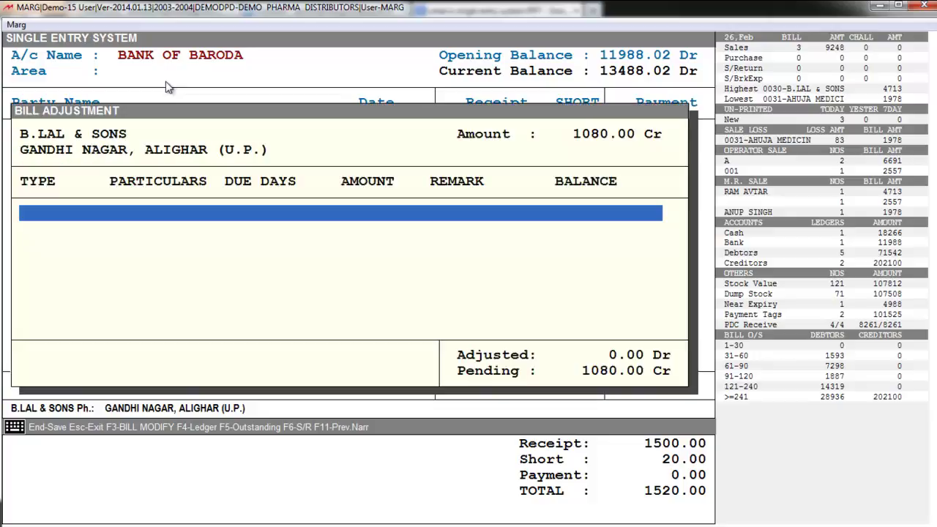
key("Return")
key("Down")
key("Down")
key("Down")
key("Down")
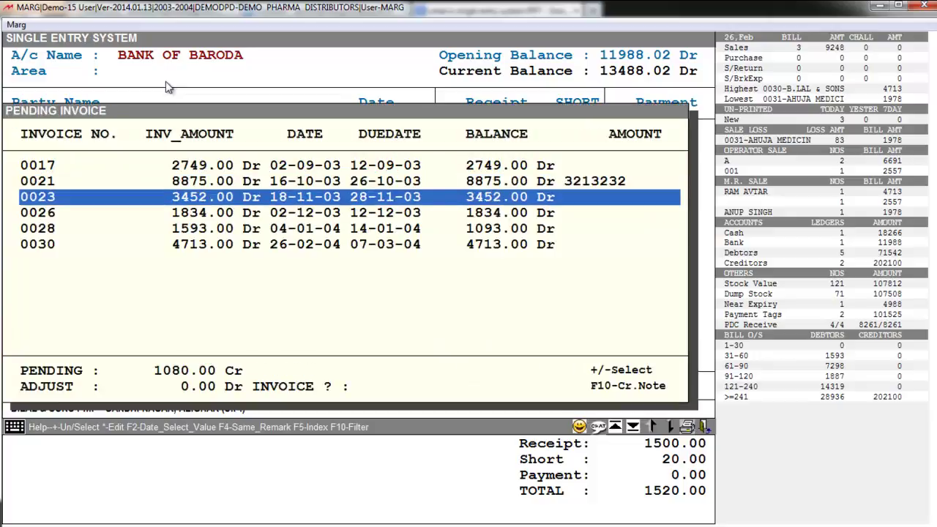
key("Return")
key("Return")
key("Return")
key("Return")
key("Return")
- Add a credit line for PANKAJ PHARMA dated 31-03-2004 with a receipt of 1000 and no short amount
key("Return")
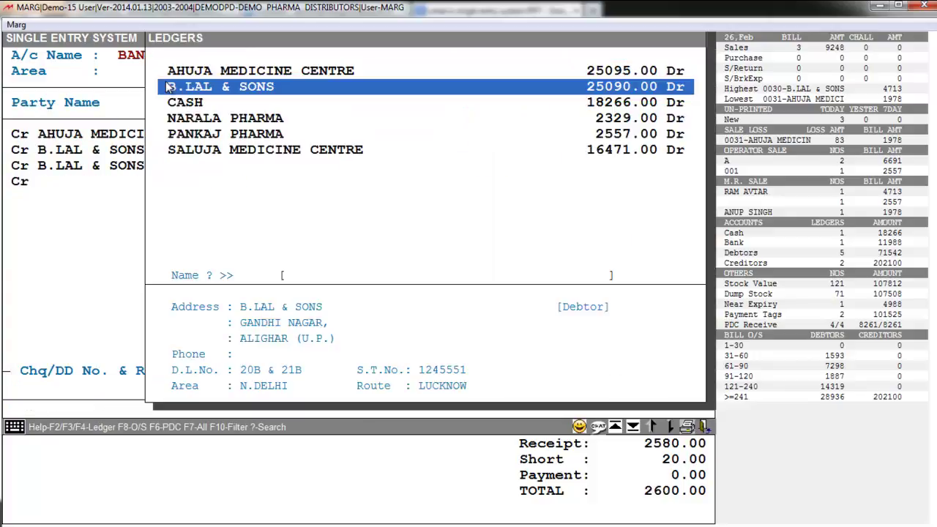
key("Down")
key("Down")
key("Down")
key("Return")
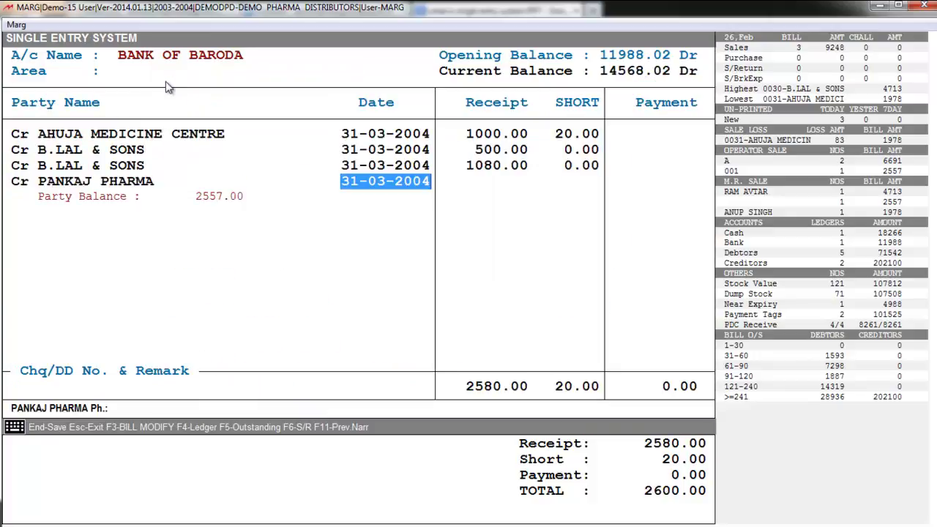
key("Return")
type("1000")
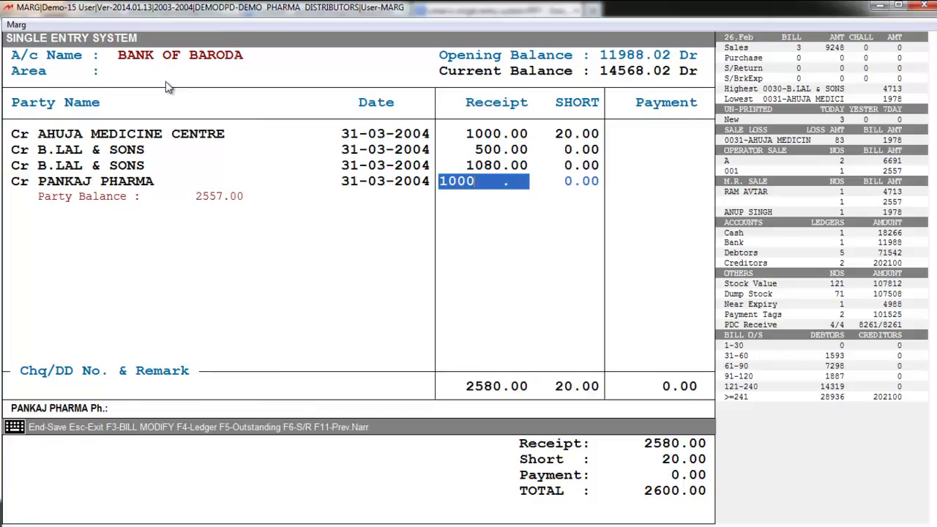
key("Return")
key("Return")
- Adjust the full 1000 receipt from PANKAJ PHARMA against pending invoice 0032 as a credit
key("Return")
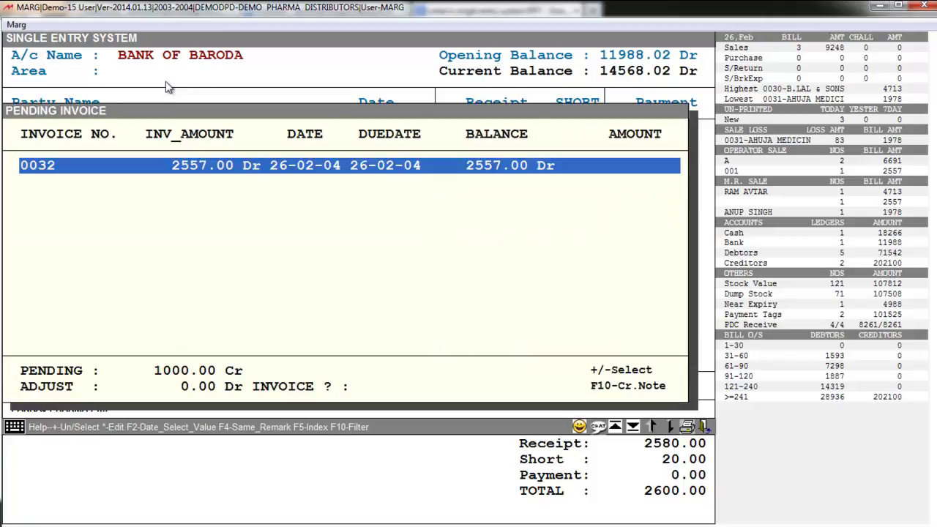
key("Return")
key("Return")
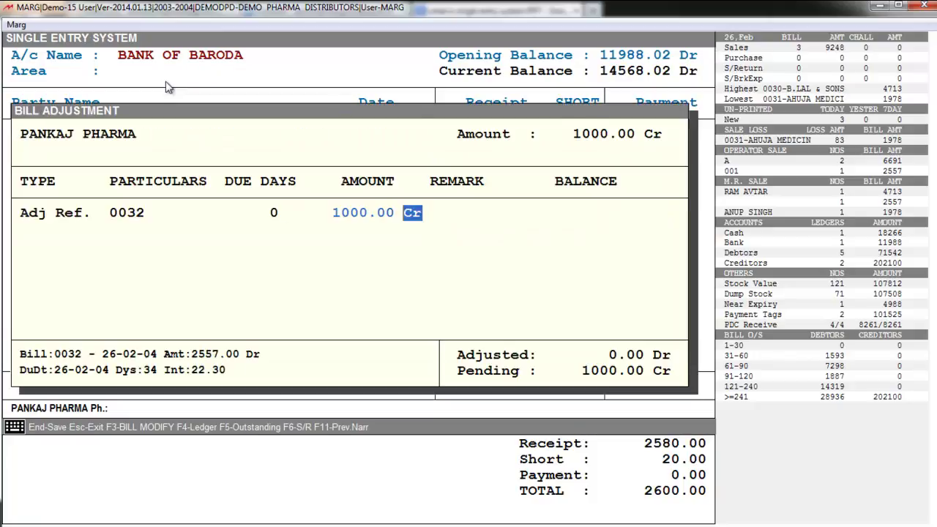
key("Return")
key("Return")
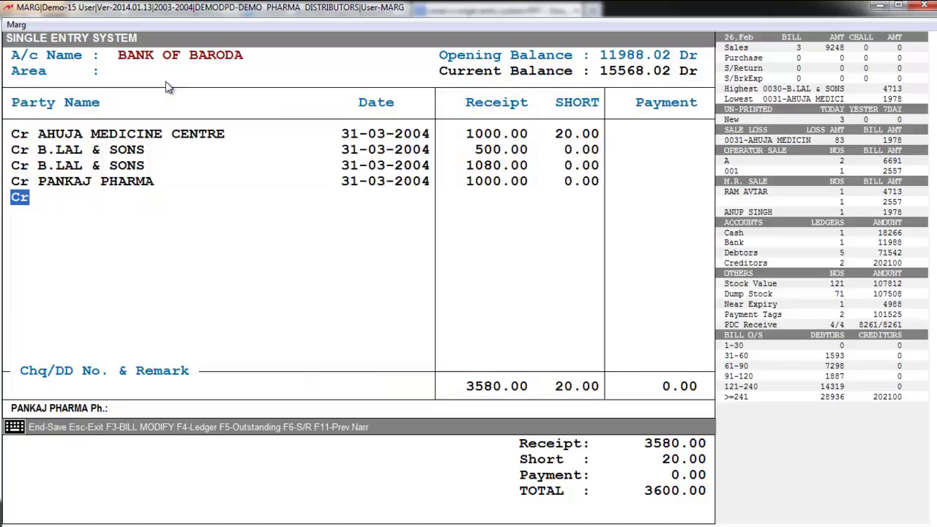
- Finish the list without a further party and save the BANK OF BARODA receipt entries
key("Return")
key("Escape")
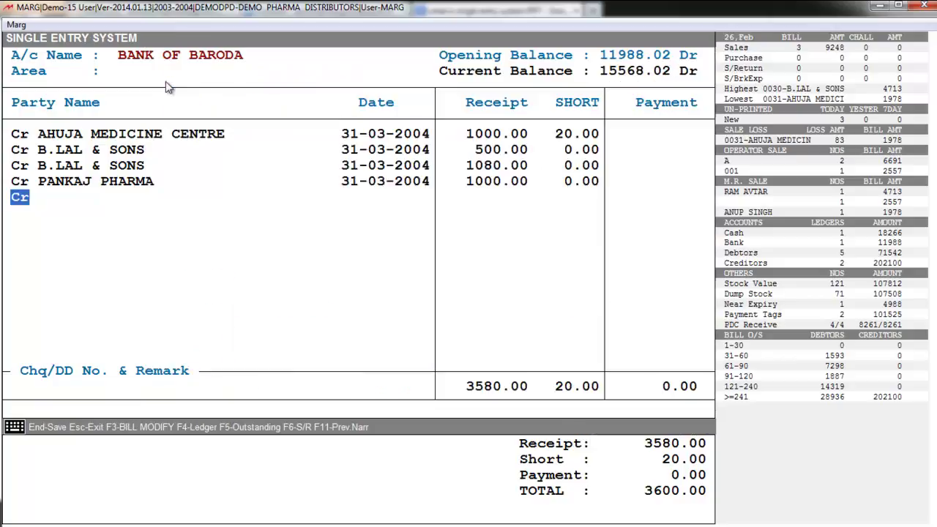
key("Escape")
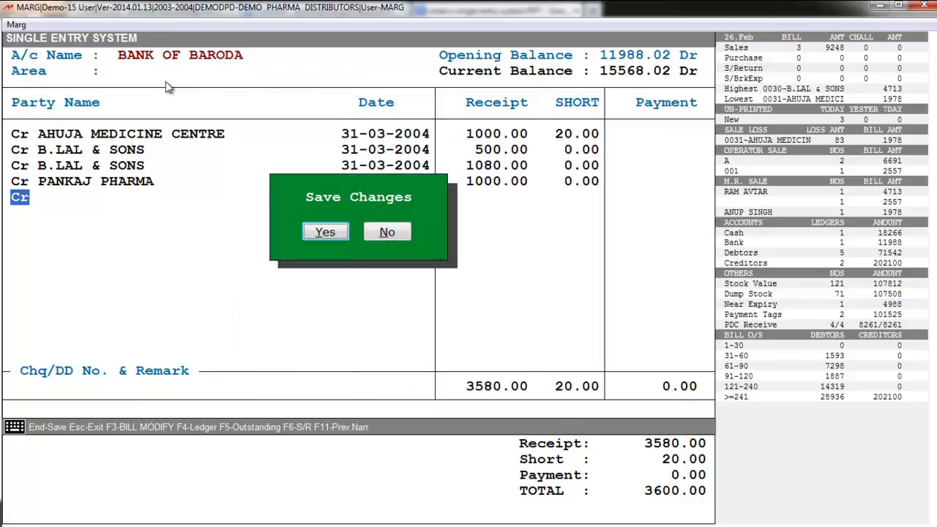
key("Return")
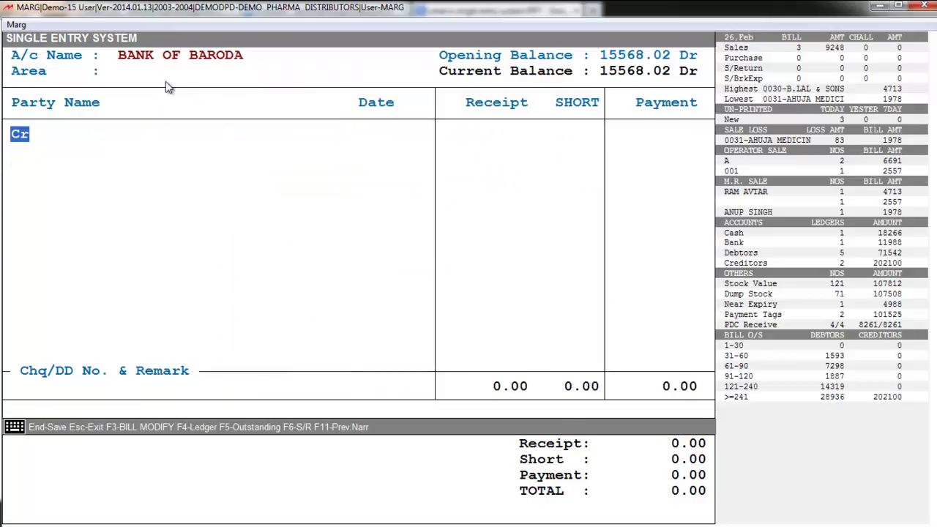
- Exit the blank BANK OF BARODA single entry without saving
key("Escape")
key("Right")
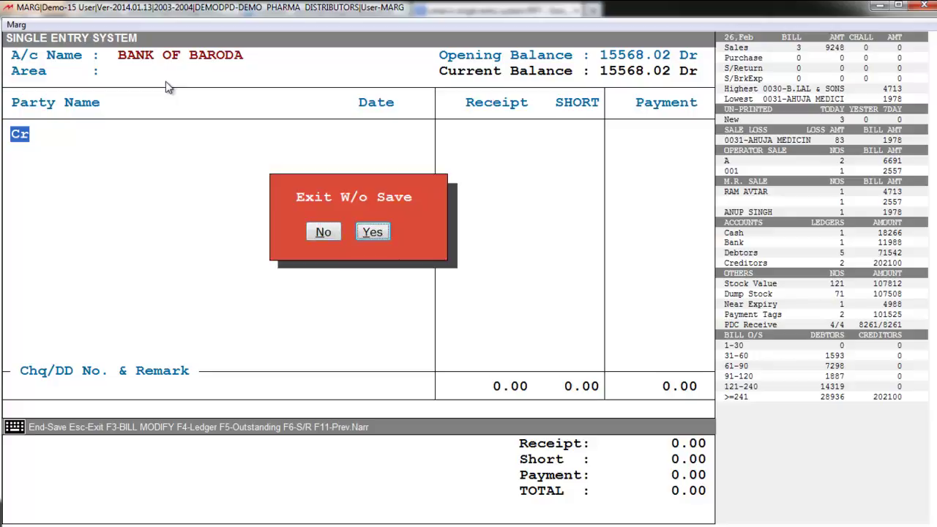
key("Return")
- Open the Defragmentation of A/c single entry for the SHORT & EXESS account, covering all areas
key("alt+i")
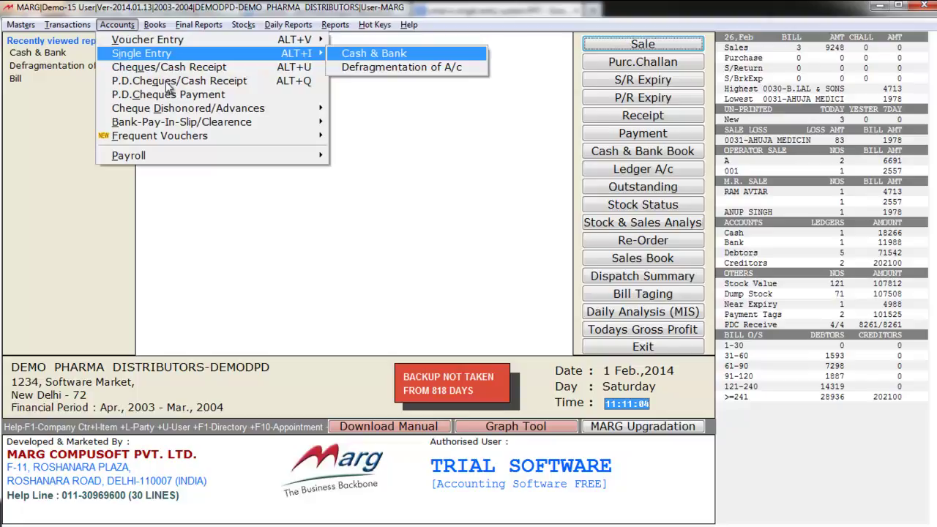
key("Down")
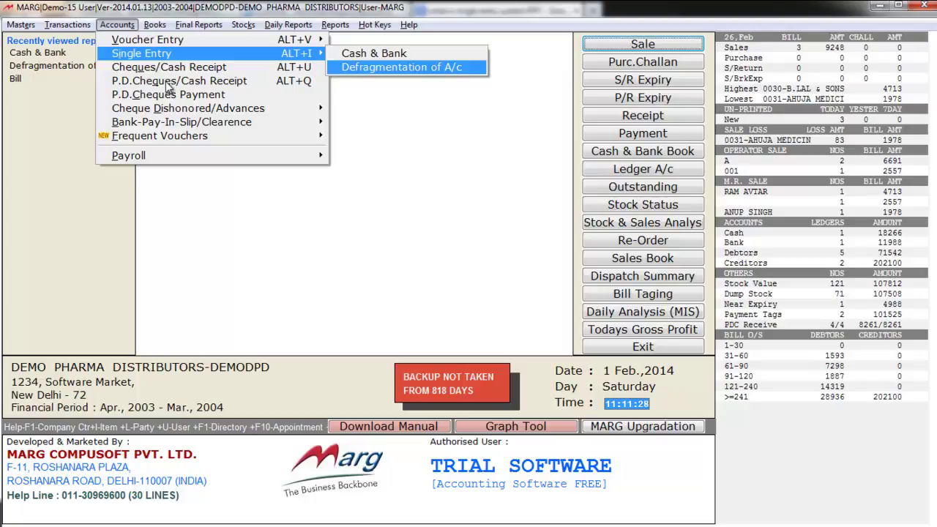
key("Return")
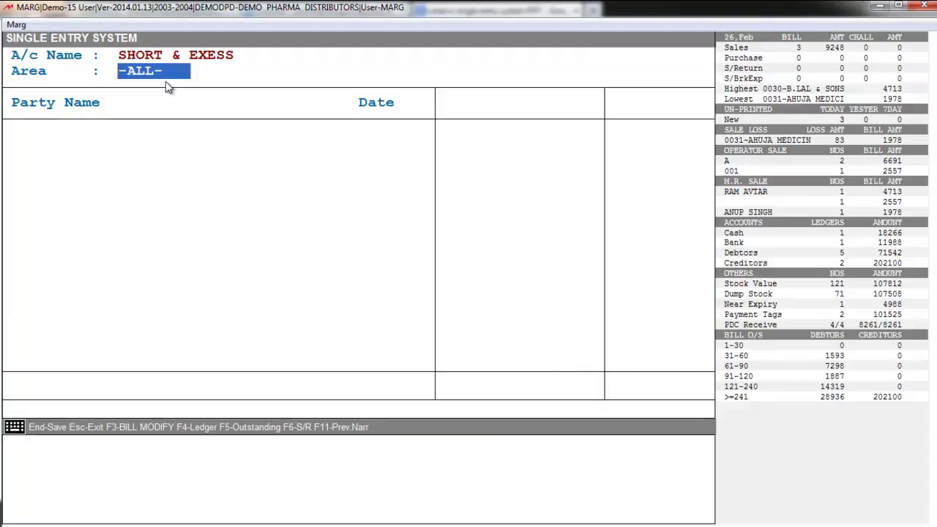
key("Return")
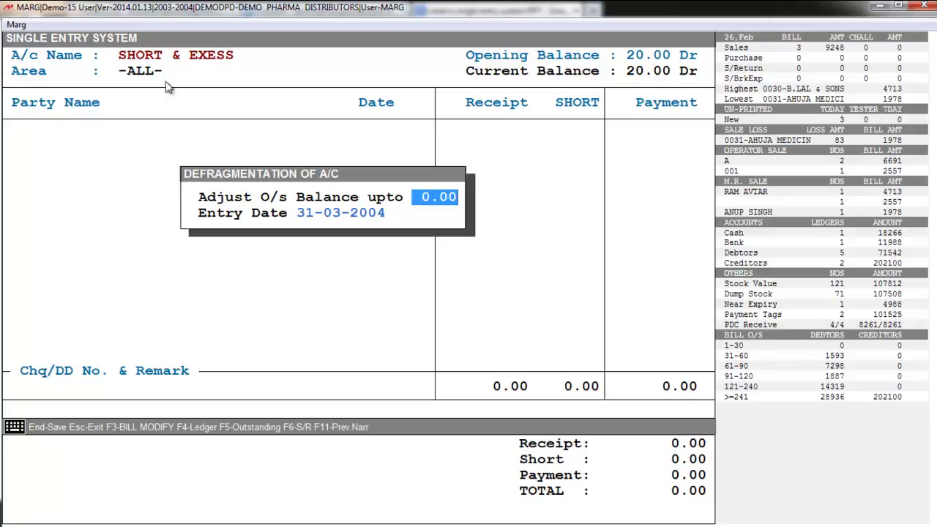
- Adjust outstanding balances up to 50 with entry date 31-03-2004 and save the resulting SHORT & EXESS entries
type("50.")
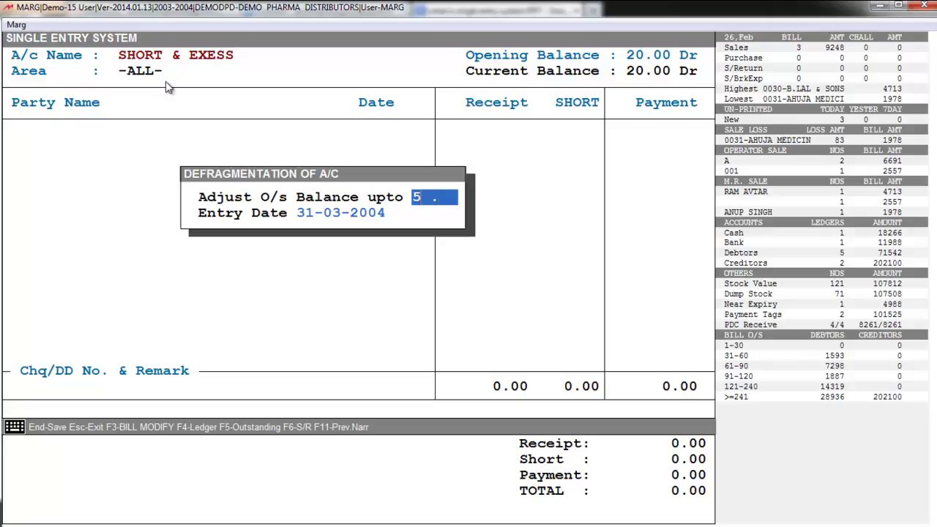
key("Return")
key("Return")
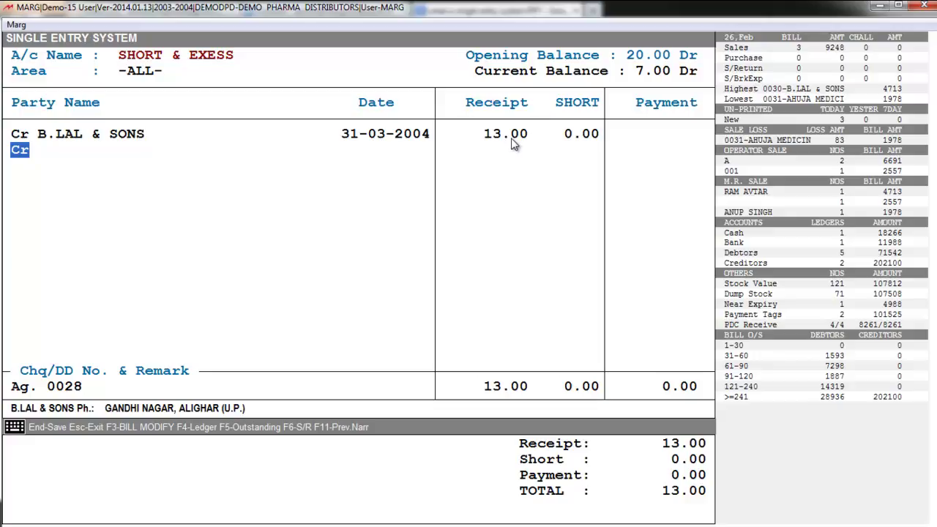
key("End")
key("Return")
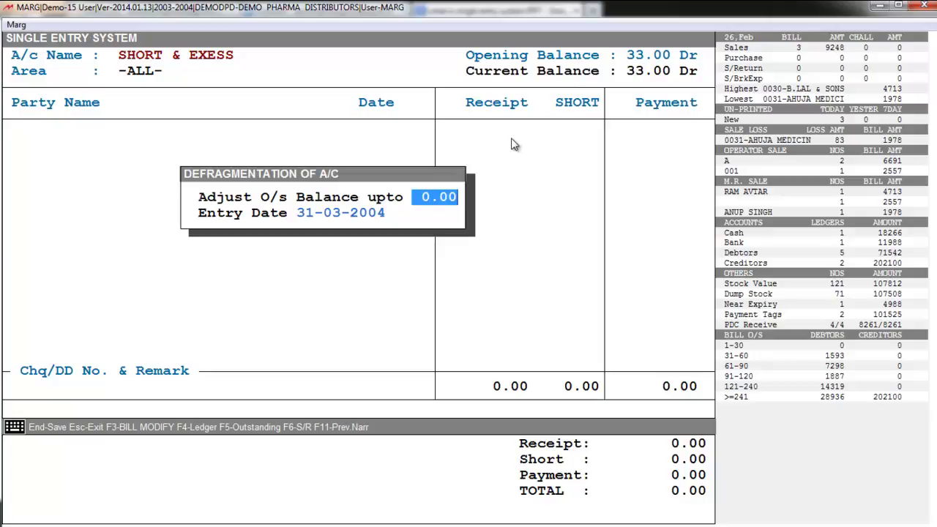
- Exit the new defragmentation entry without saving and bring up the Single Entry options again
key("Return")
key("Escape")
key("Right")
key("Return")
key("alt+i")
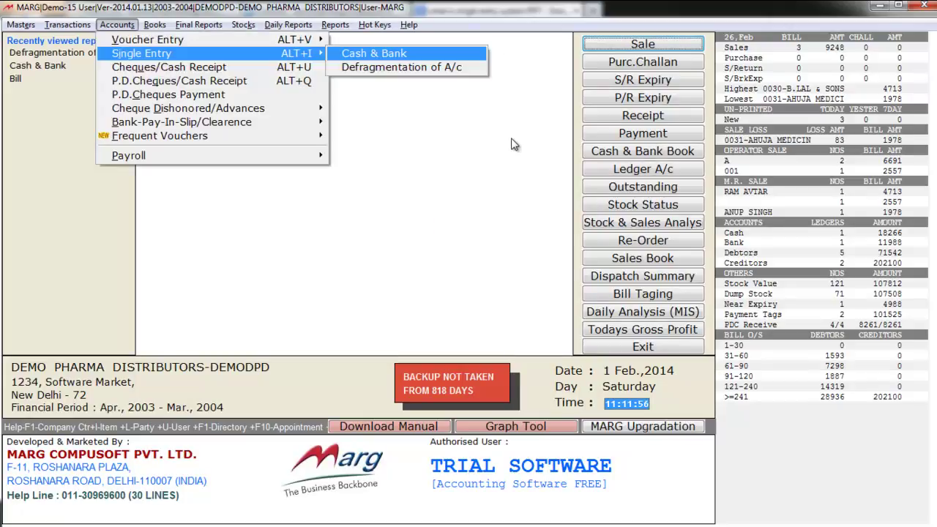